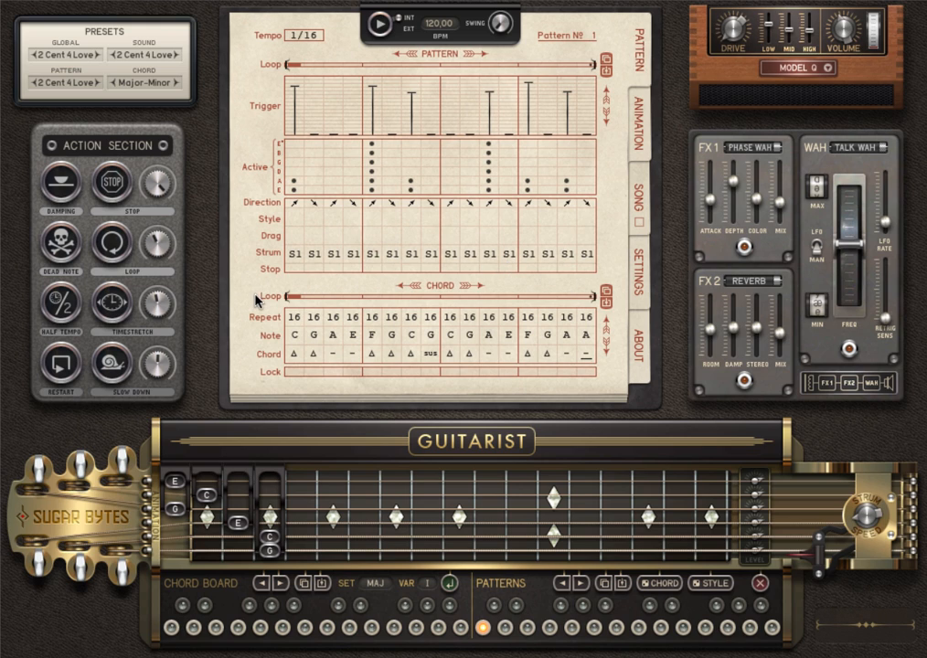
- Open the GLOBAL preset menu in the Presets panel to show the User presets
left_click(64, 55)
- Load the User '0 Default' preset to reset every panel to a blank pattern
mouse_move(73, 224)
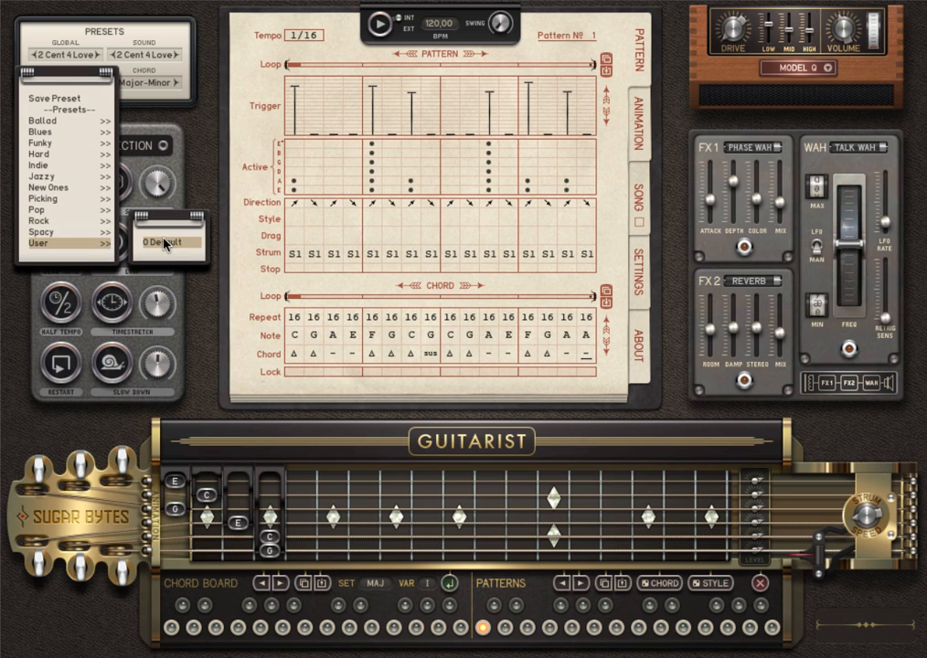
left_click(168, 246)
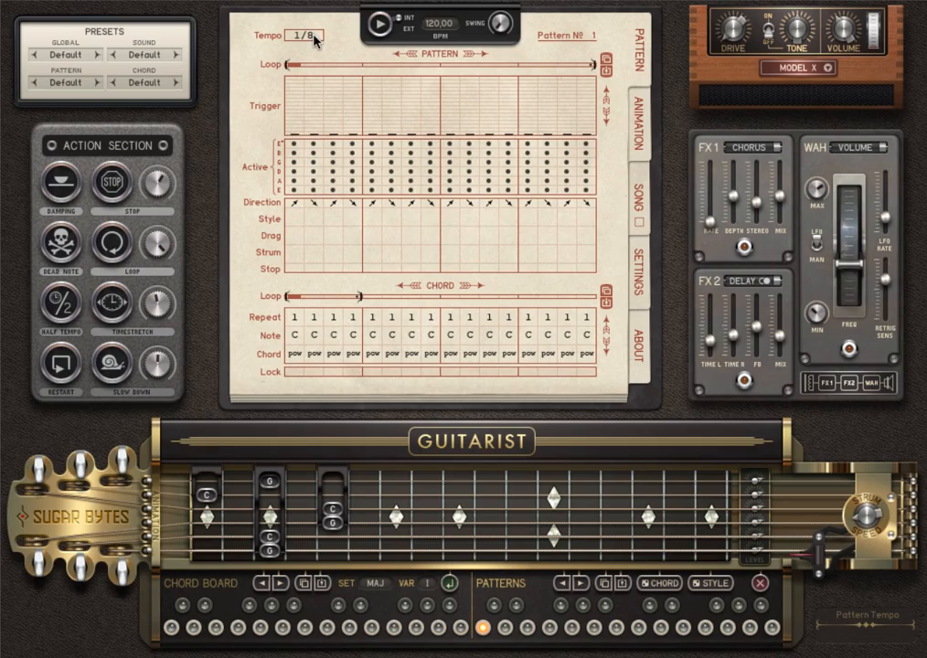
- Set the tempo to 1/16, add a full trigger on step 1, and start playback
left_click_drag(315, 40, 316, 16)
left_click_drag(297, 107, 298, 89)
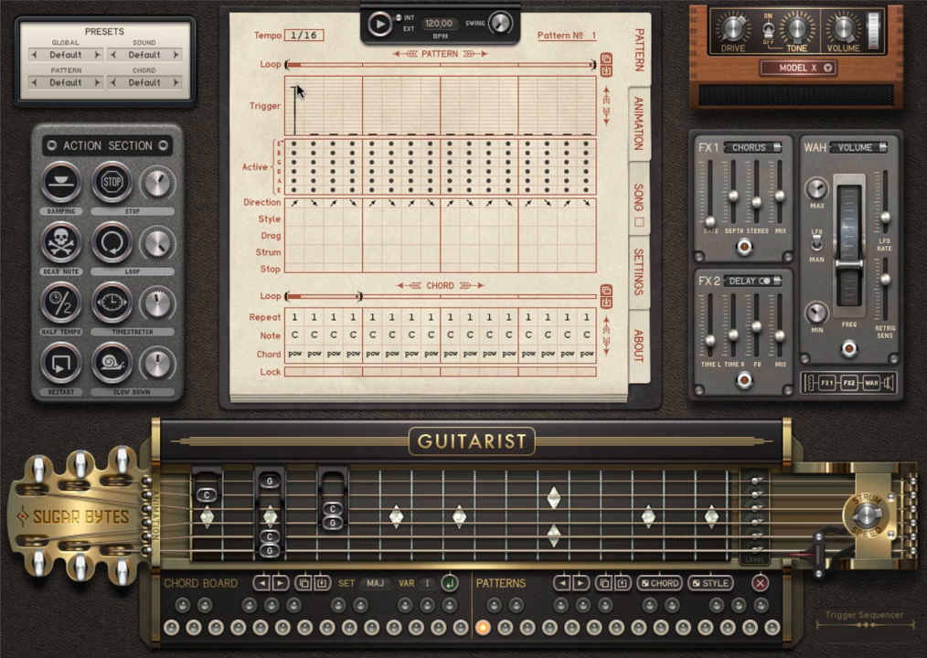
left_click(379, 27)
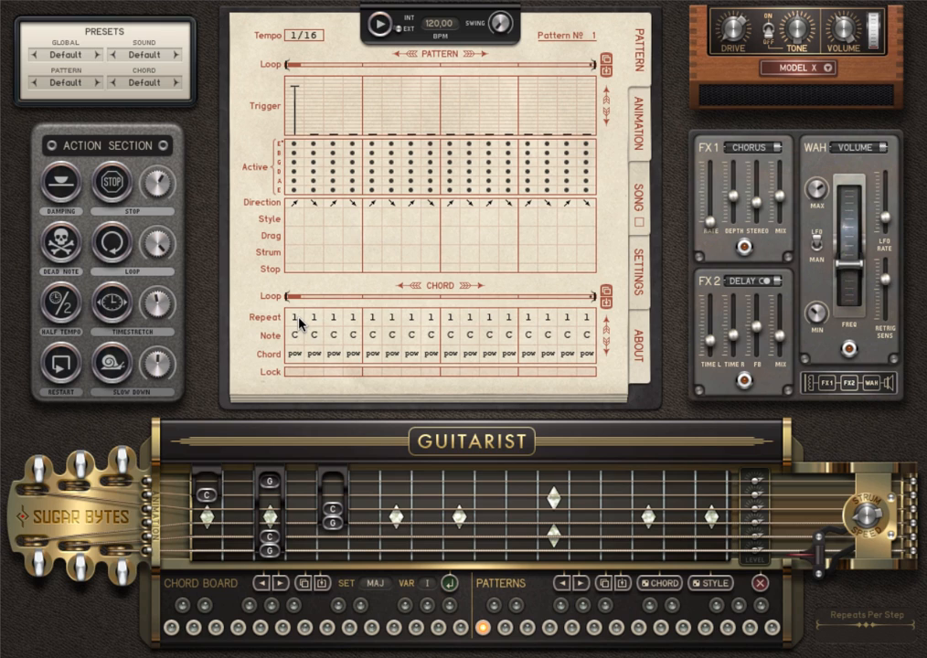
- Set every chord step's Repeat to 16 and end the chord loop at step 4
left_click(298, 319)
left_click_drag(298, 299, 298, 278)
left_click_drag(299, 321, 583, 324)
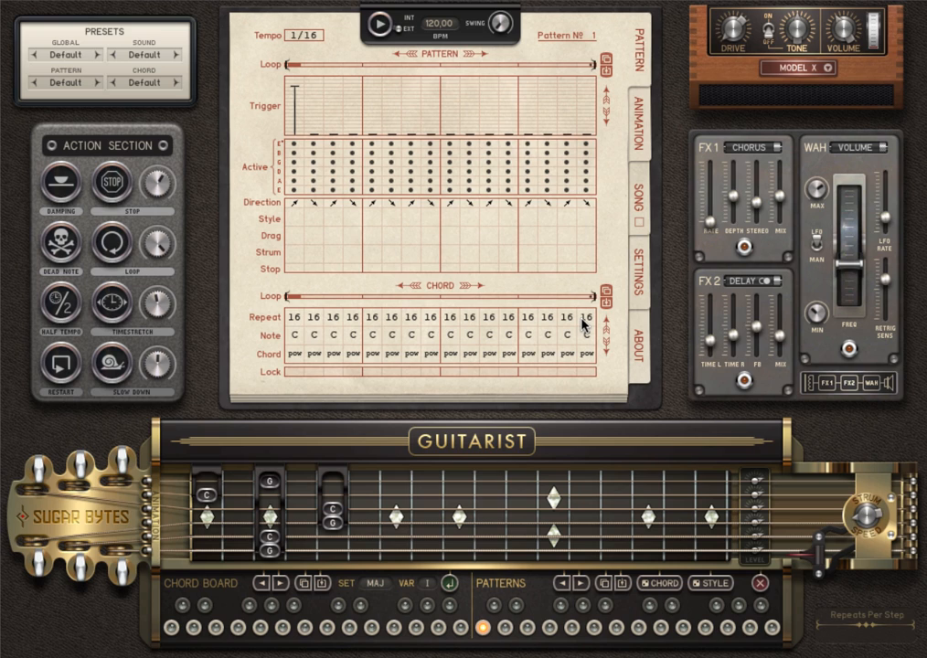
left_click_drag(596, 299, 358, 311)
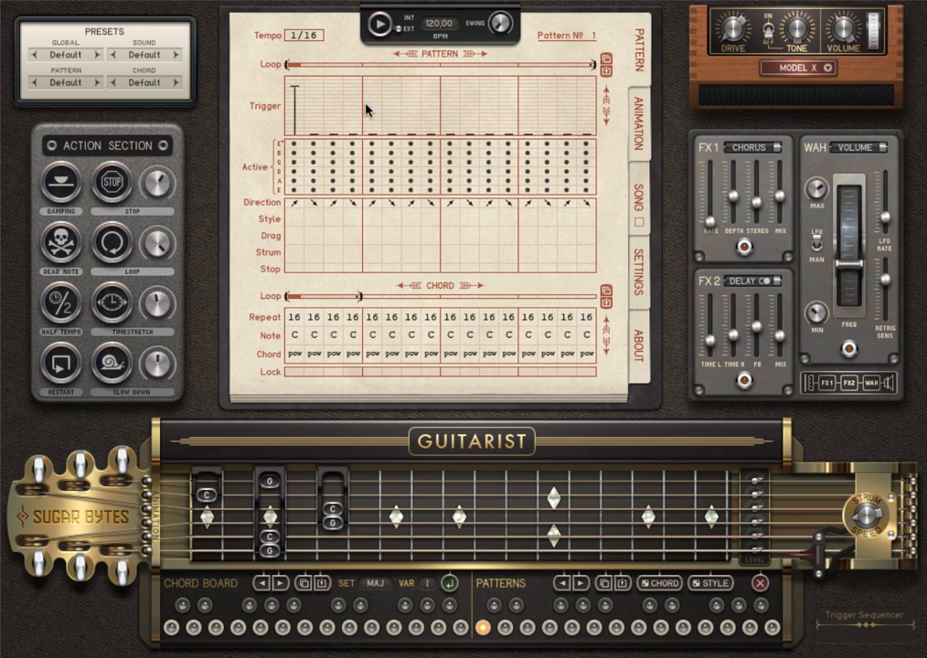
- Set the chord step notes to C, D, E, G and add triggers on steps 5, 9 and 13
left_click(378, 26)
left_click_drag(316, 337, 354, 283)
left_click_drag(369, 110, 375, 80)
left_click_drag(529, 97, 526, 91)
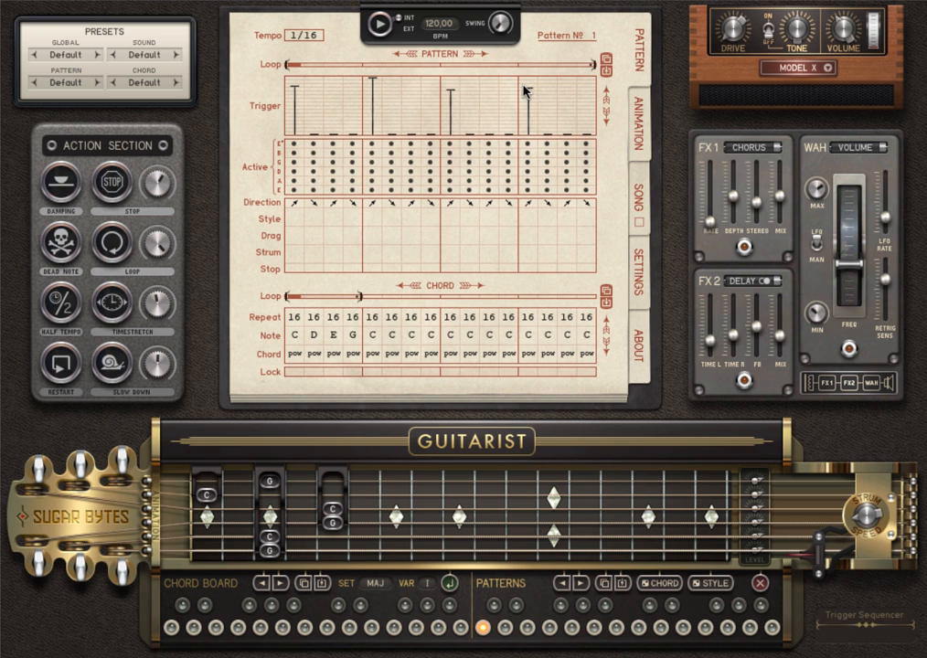
left_click(379, 25)
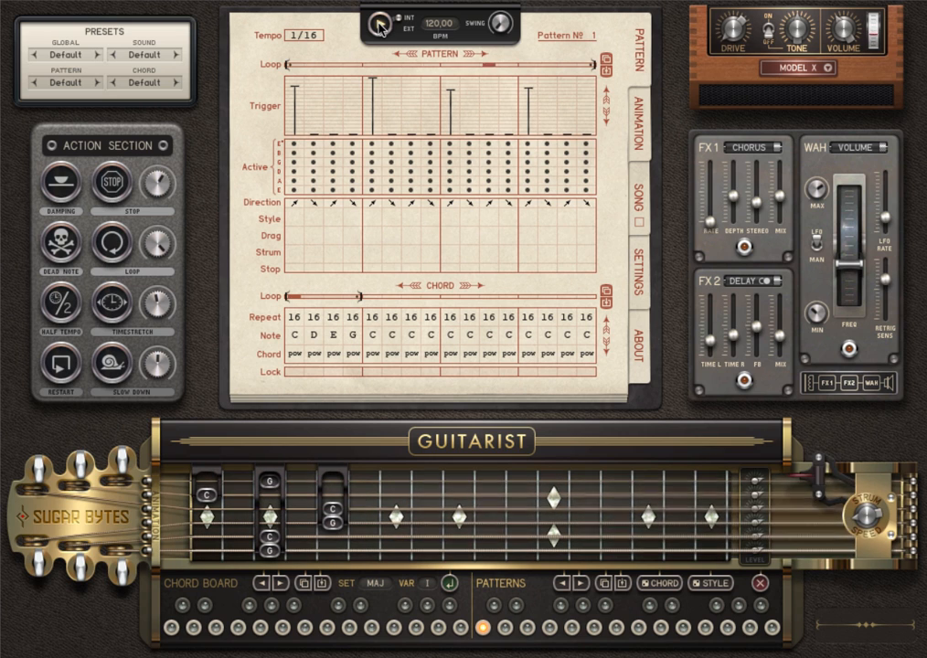
- Stop playback and open the first step's chord popup, then close it unchanged
left_click(380, 26)
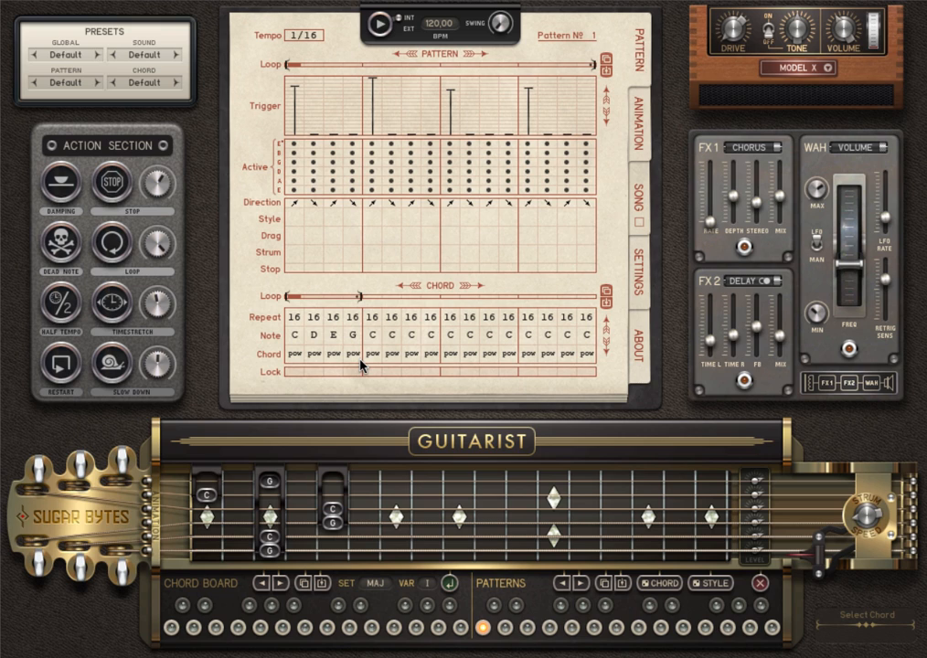
left_click(297, 357)
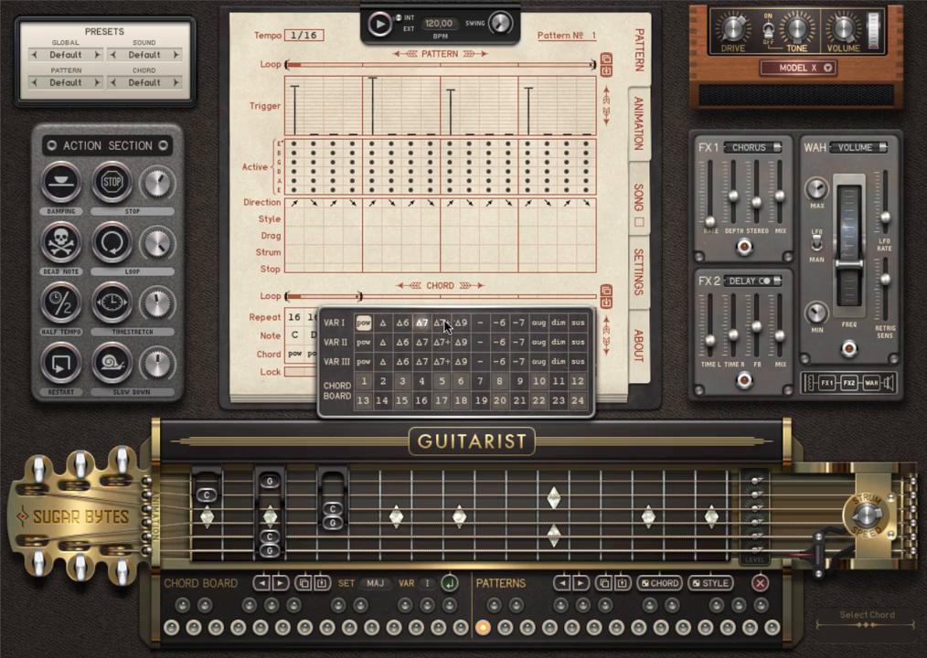
left_click(296, 358)
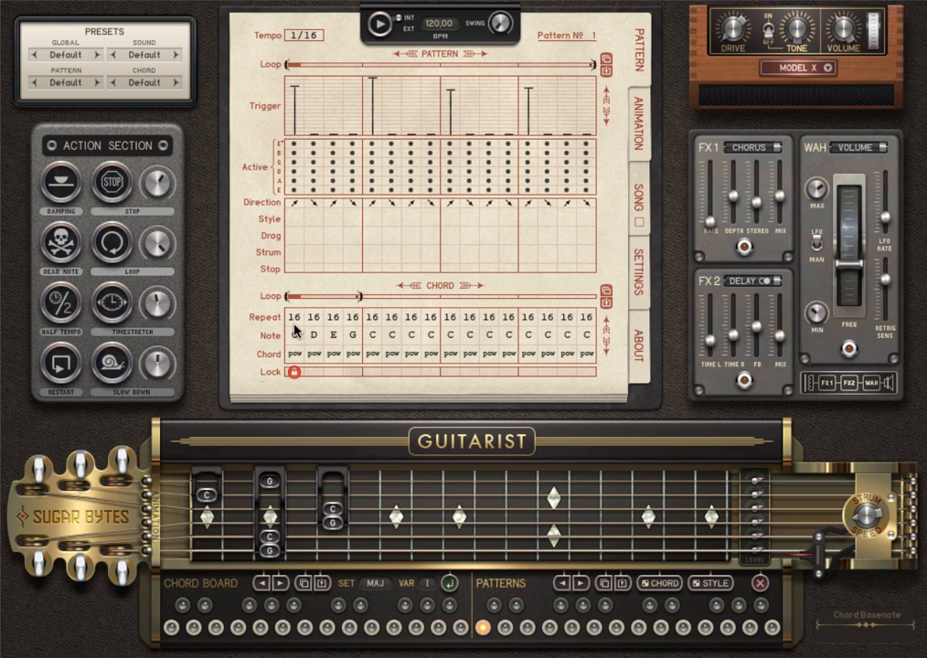
- Lock the first chord step and try Δ6, Δ7, Δ7+ and Δ9 chord types on it
left_click(293, 370)
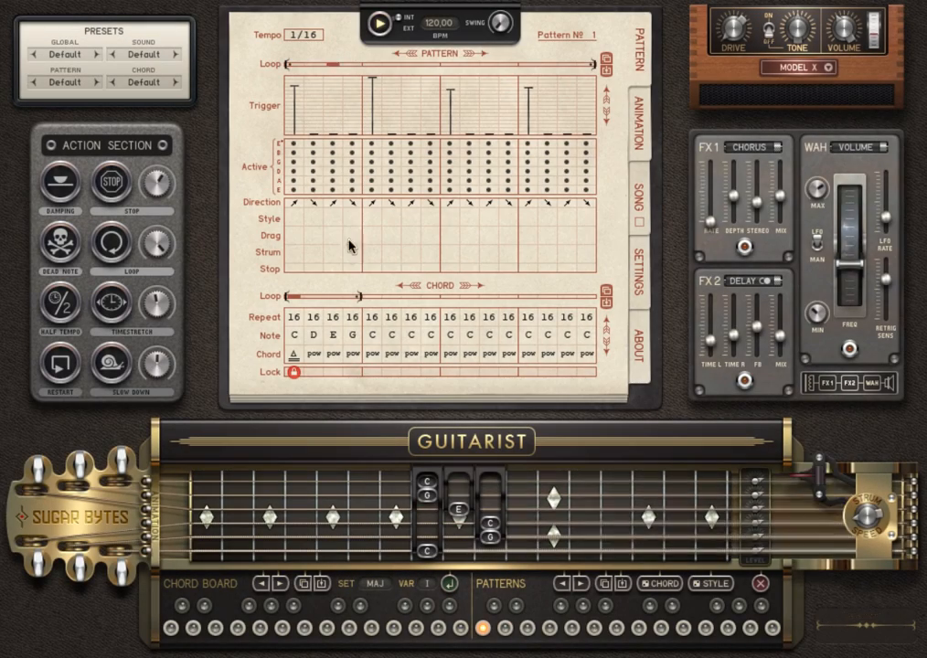
left_click(294, 353)
left_click(382, 364)
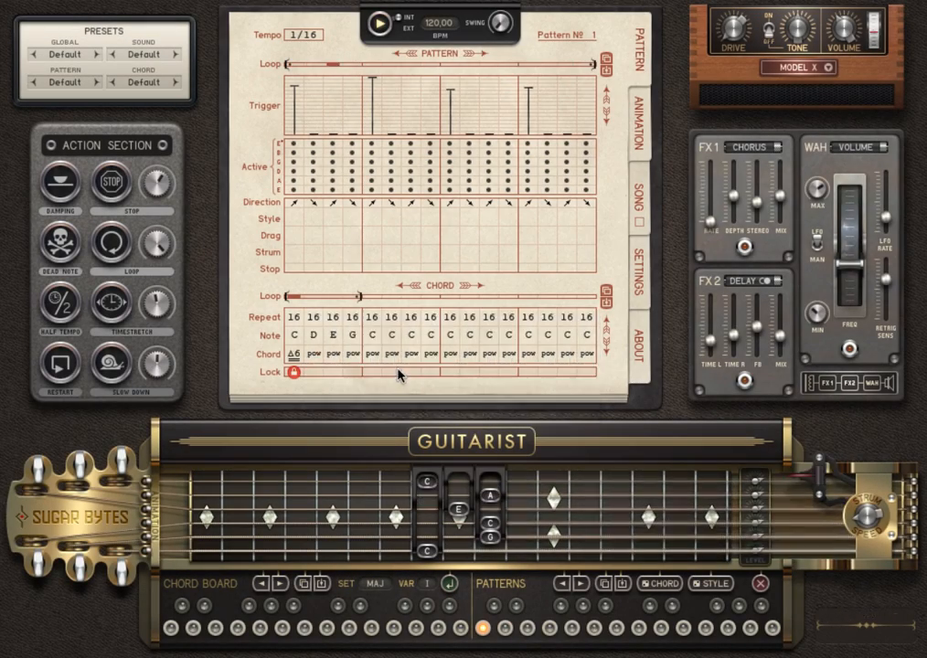
left_click(294, 353)
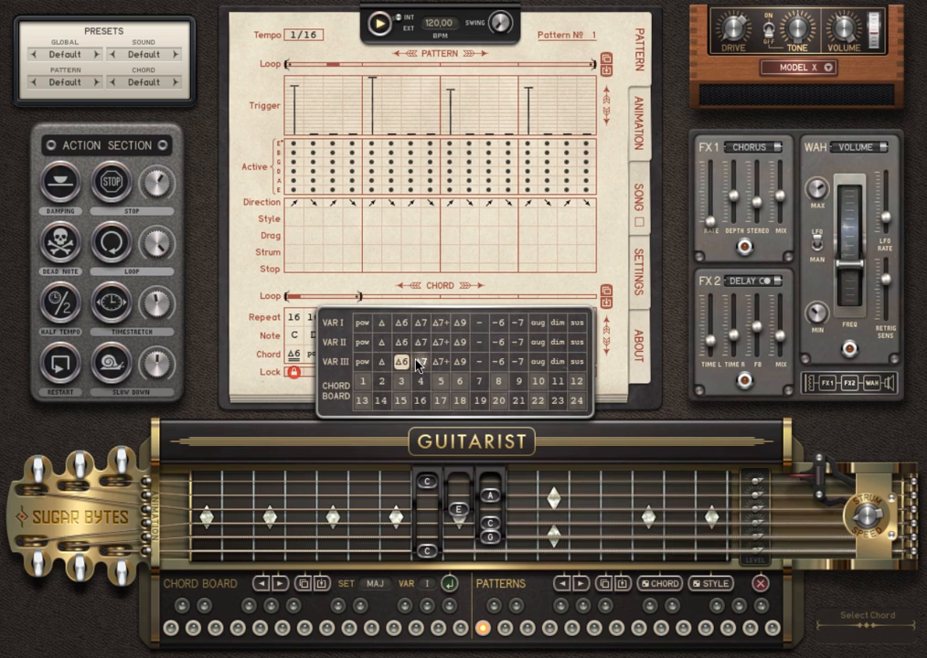
left_click(418, 363)
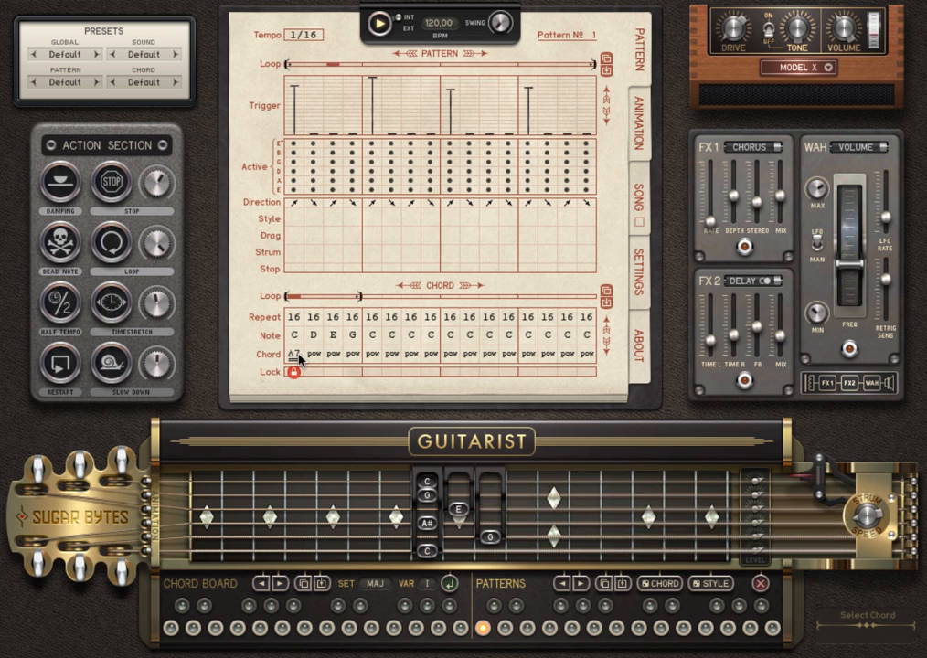
left_click(295, 354)
left_click(448, 364)
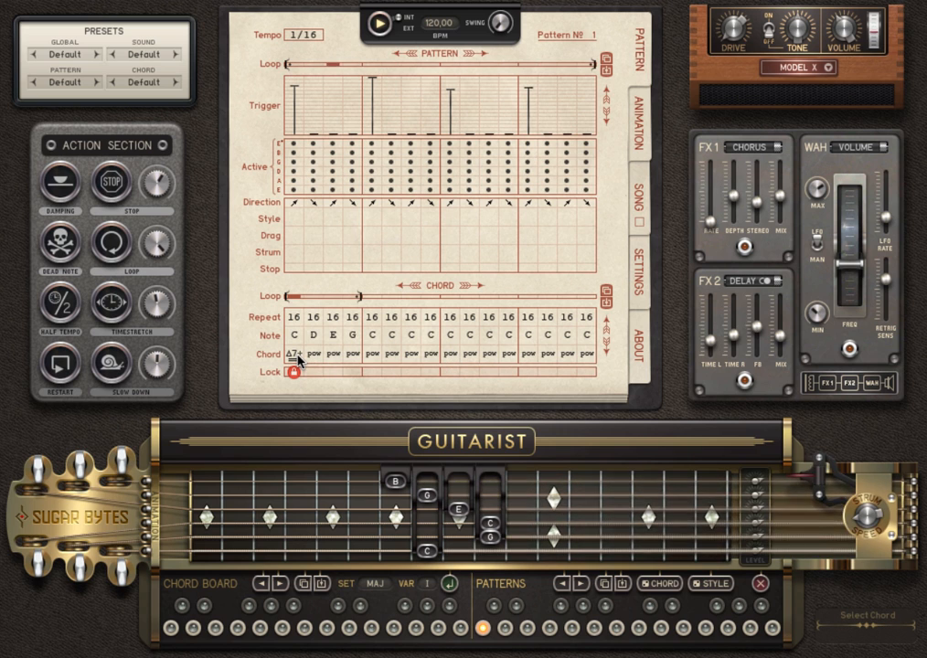
left_click(297, 360)
left_click(443, 366)
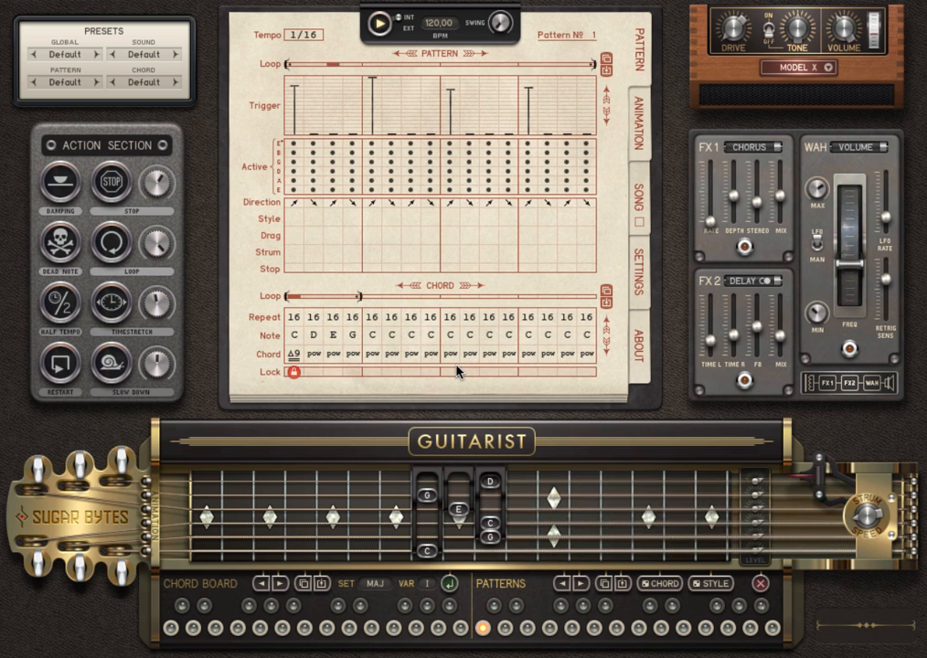
left_click(295, 355)
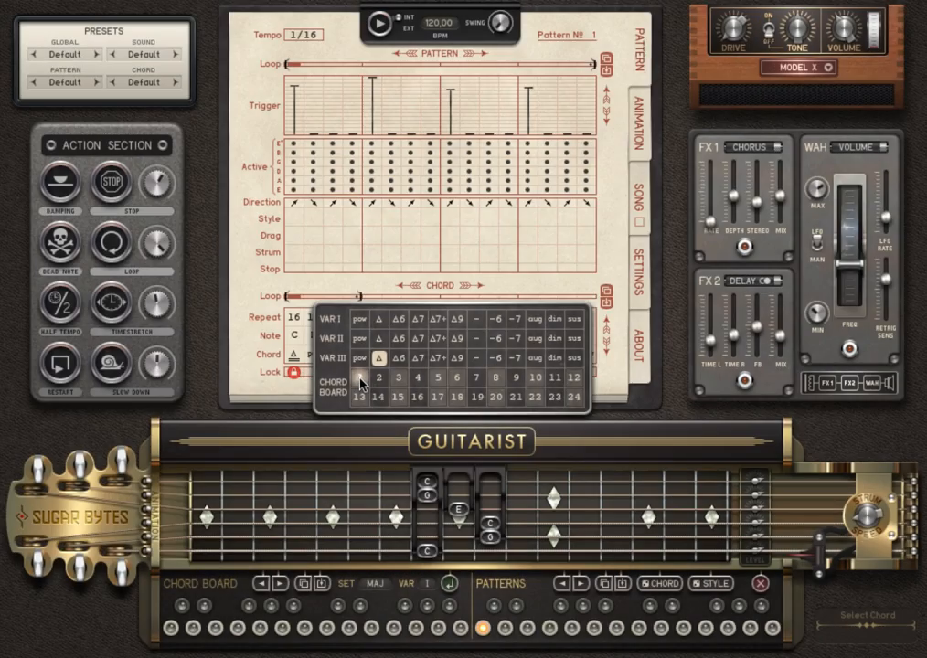
- Use chord-board chord 1 on step 1 and write a MIN 7, VAR II chord to that slot
left_click(361, 379)
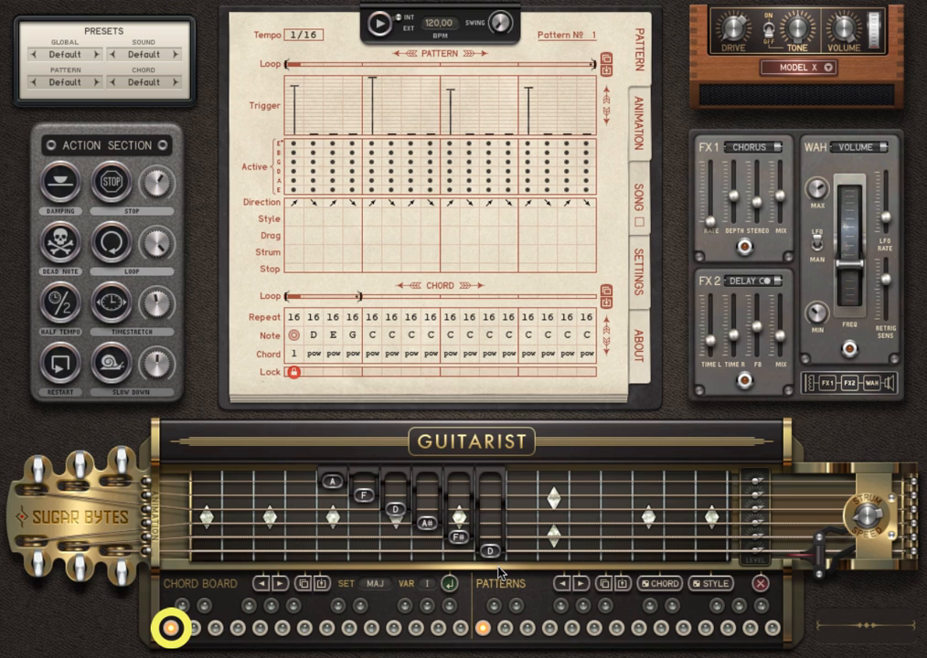
left_click(380, 588)
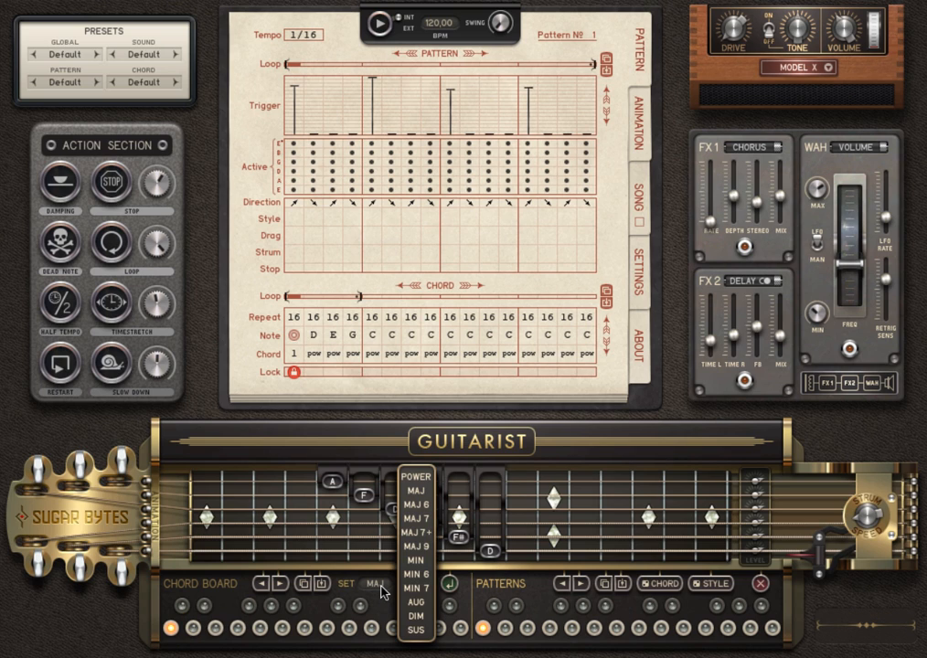
left_click(380, 588)
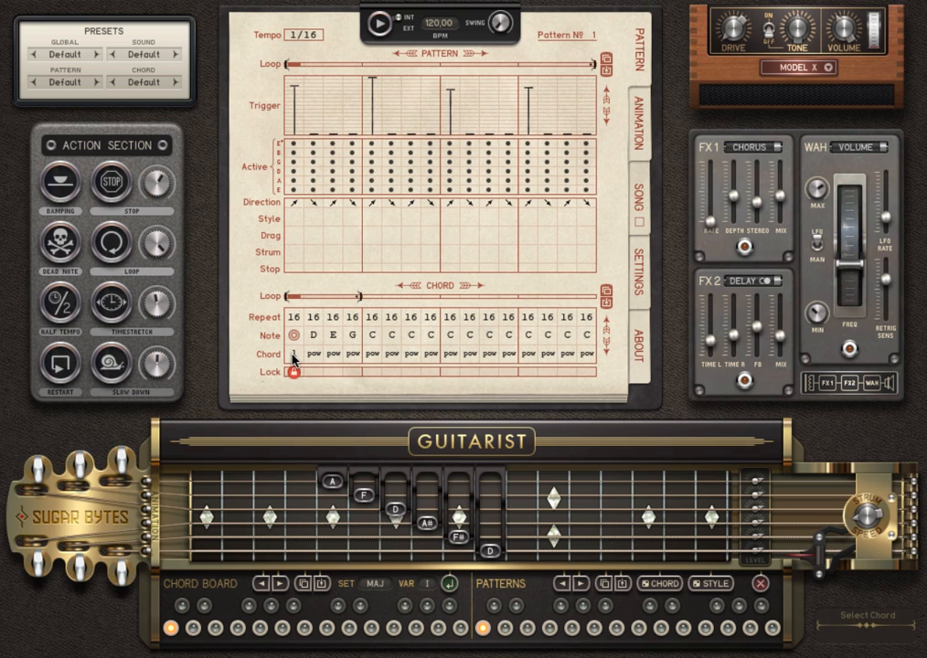
left_click(426, 585)
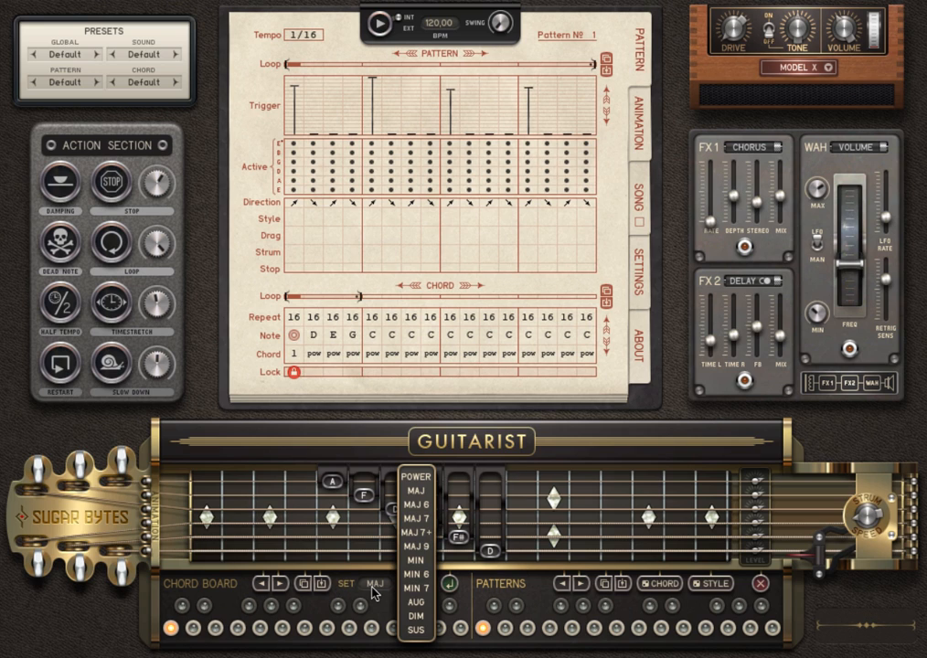
left_click(426, 597)
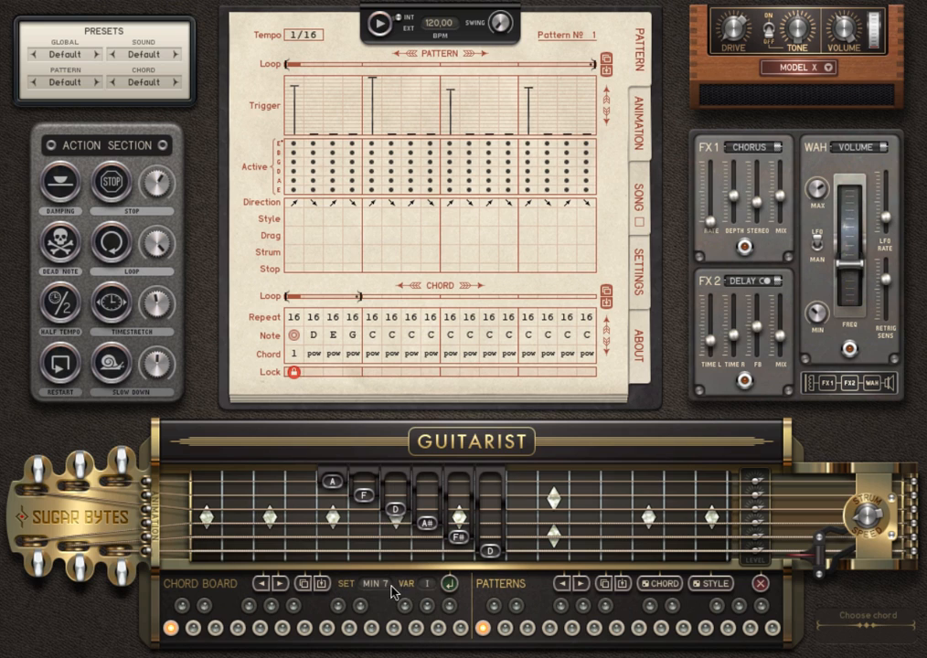
left_click(445, 588)
left_click(447, 585)
left_click(453, 586)
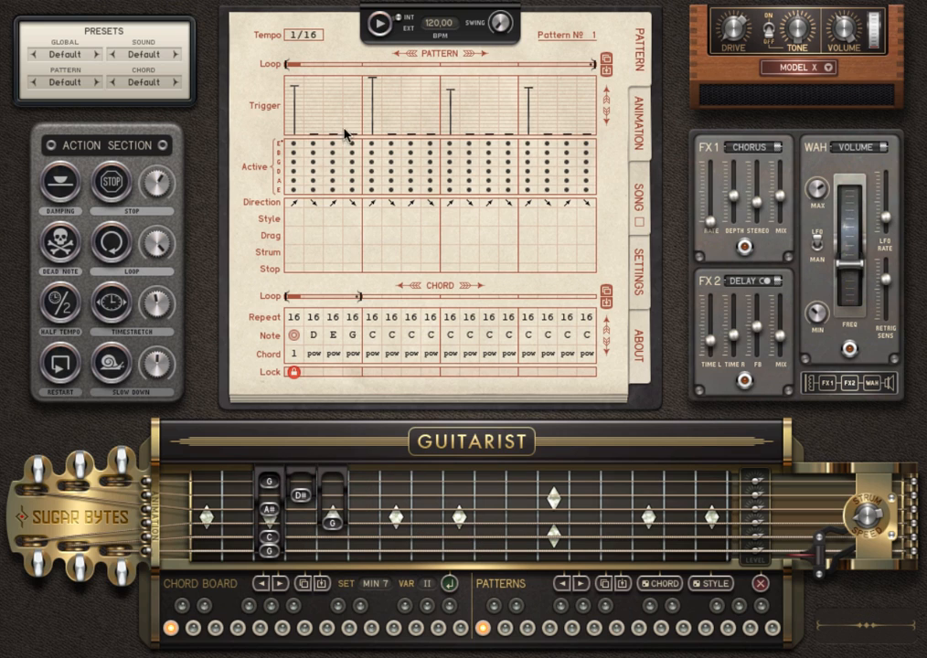
- Move a fretboard chord note to D, store the Min 7 II chord on the board, and play it
left_click(376, 25)
left_click(376, 25)
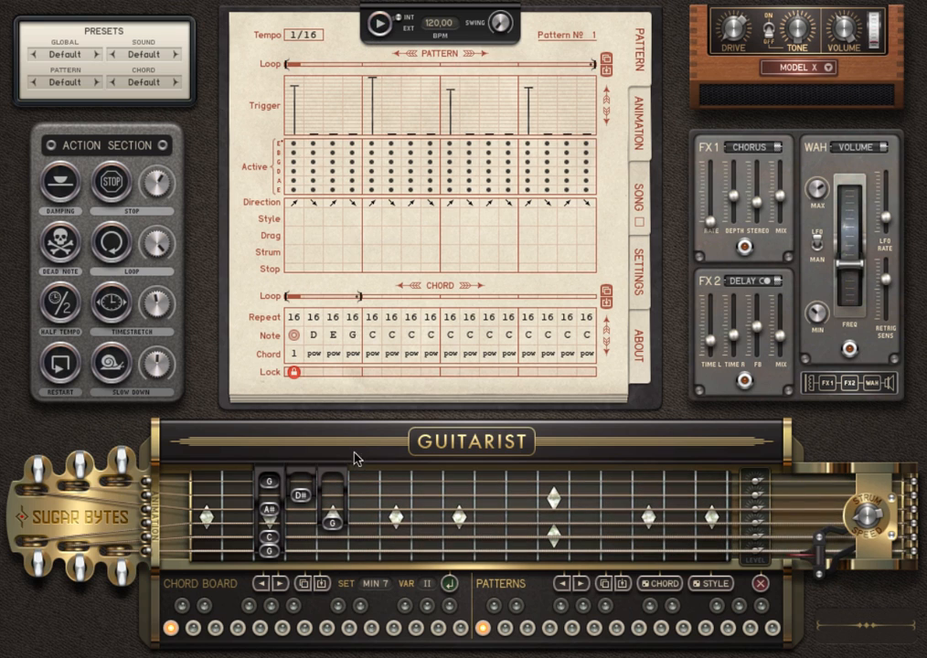
left_click(406, 515)
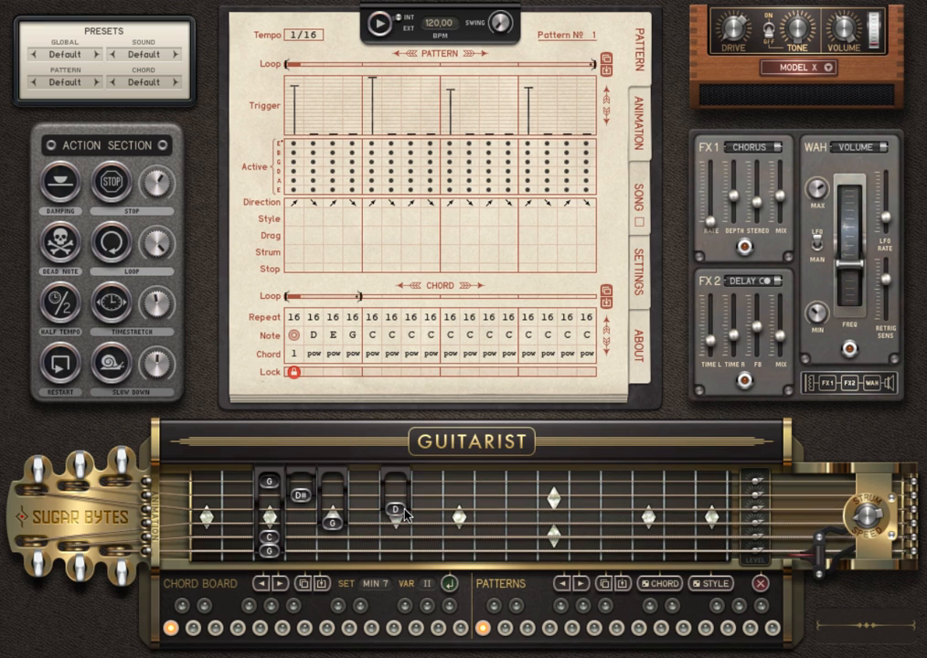
left_click(384, 22)
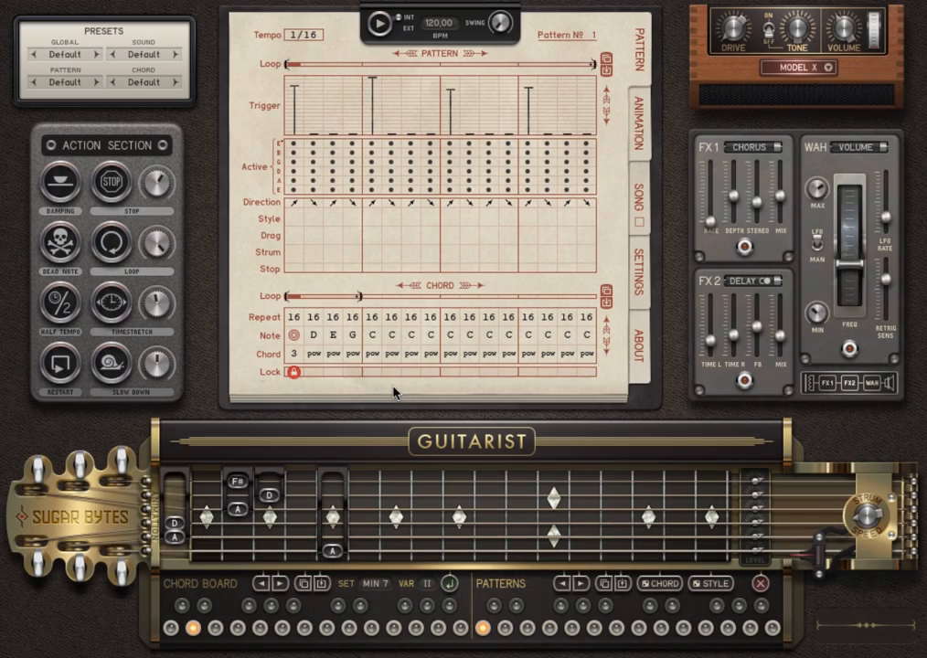
left_click(446, 585)
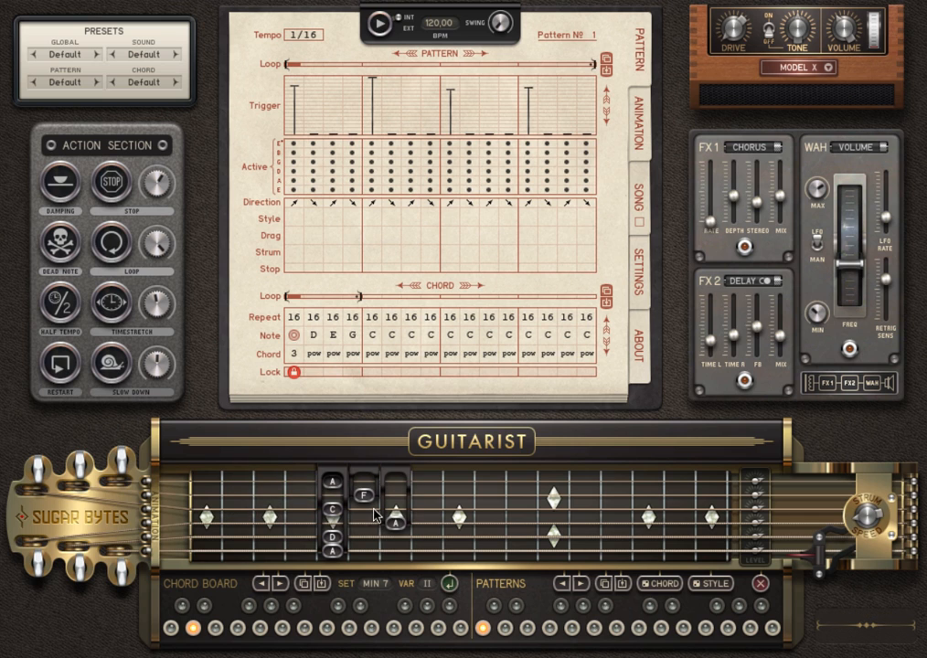
left_click(380, 23)
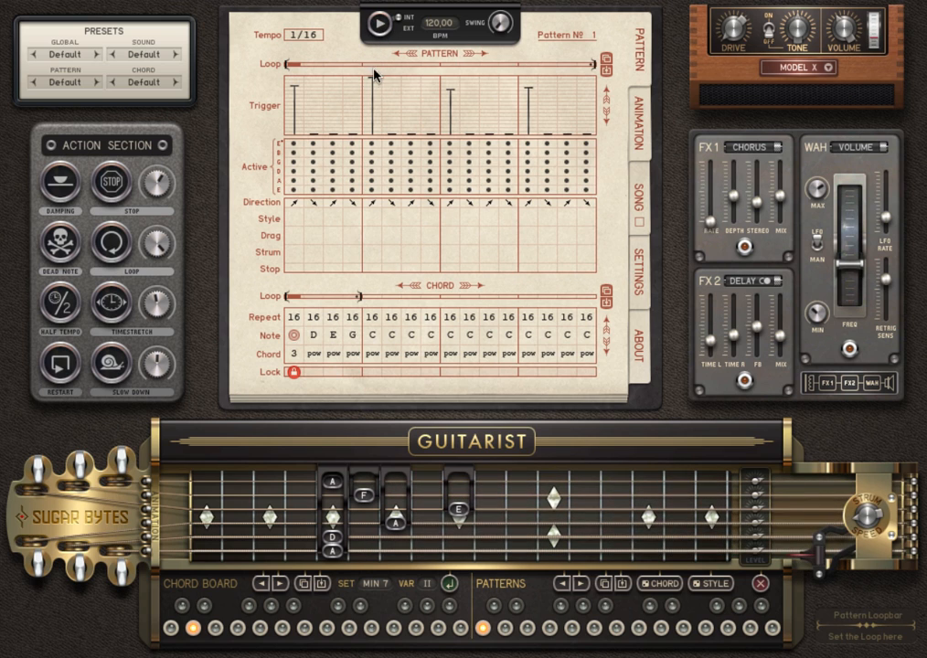
left_click(295, 361)
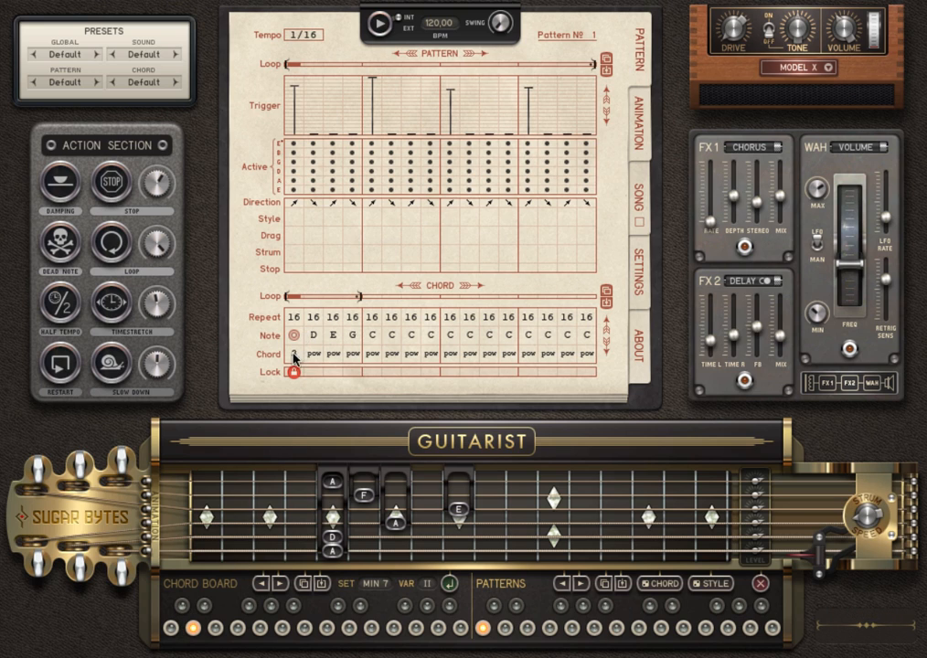
- Make the first step a VAR II major chord with its root note lowered to C
left_click(192, 629)
left_click(293, 354)
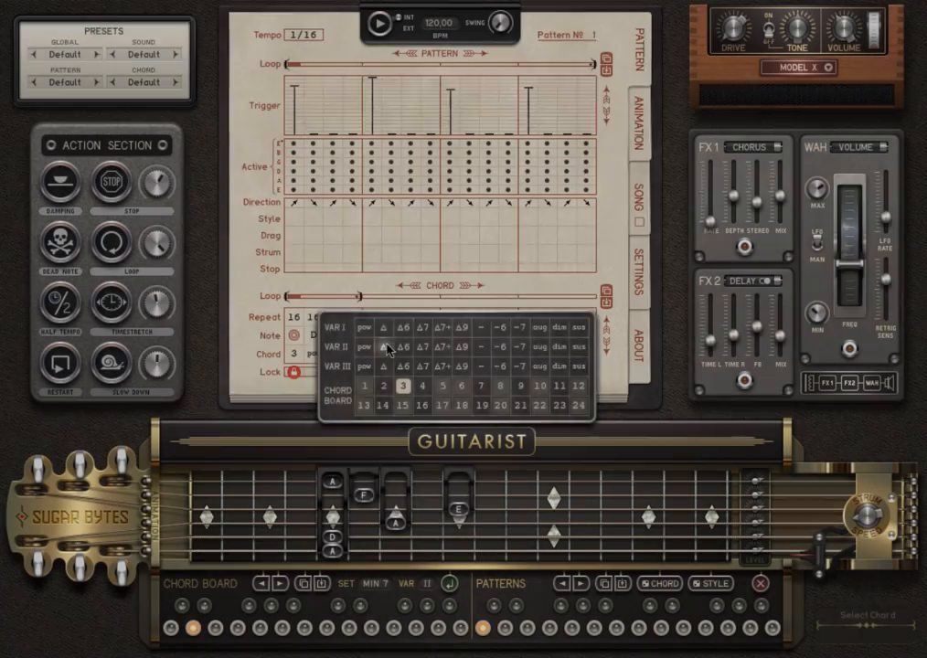
left_click(382, 350)
left_click_drag(298, 335, 297, 346)
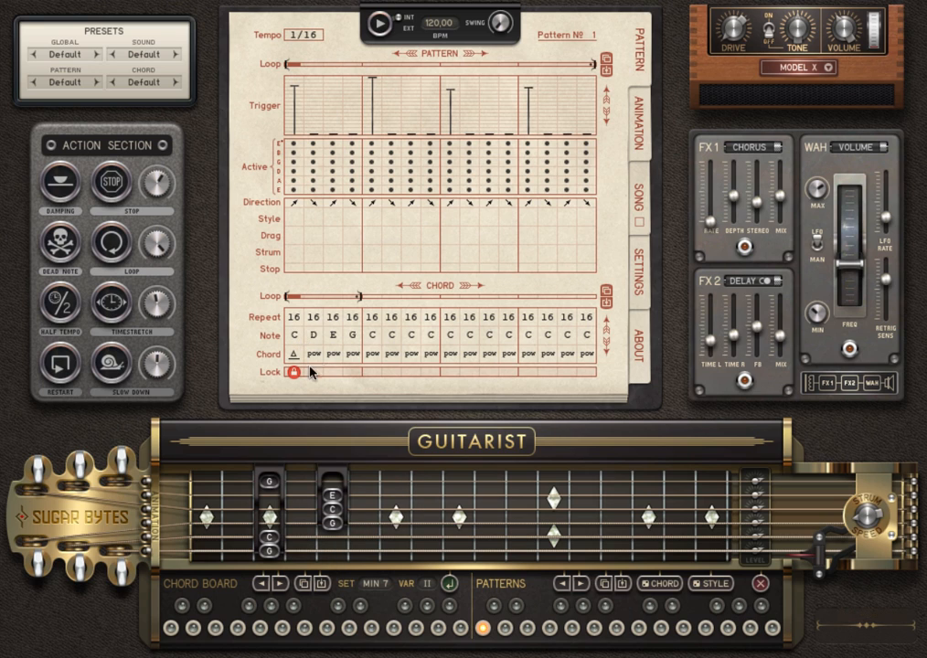
- Set steps 2, 3 and 4 to D Δ, E -7 and G Δ7 chords
left_click(319, 355)
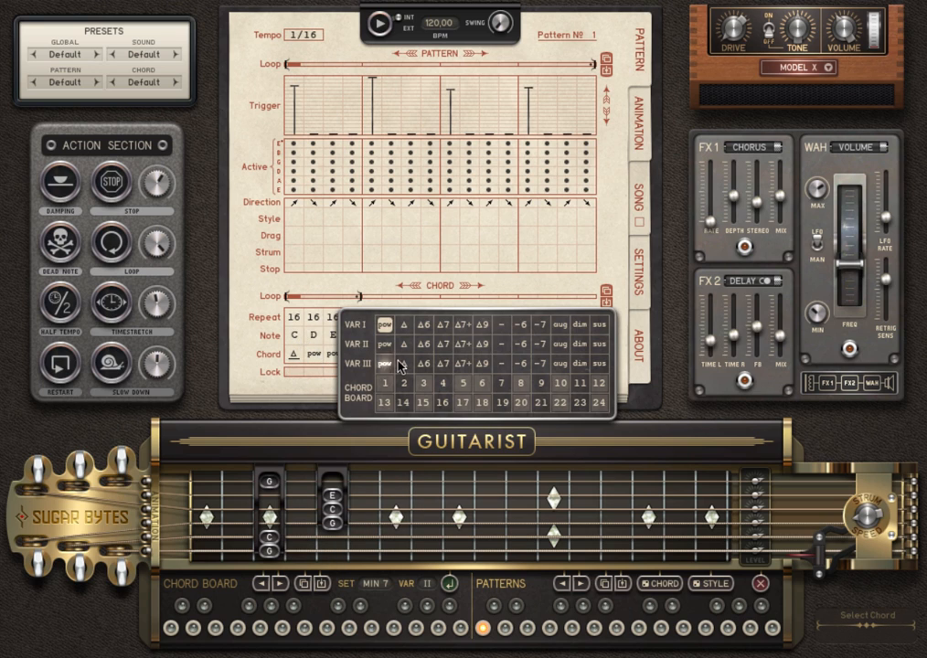
left_click(402, 356)
left_click(334, 354)
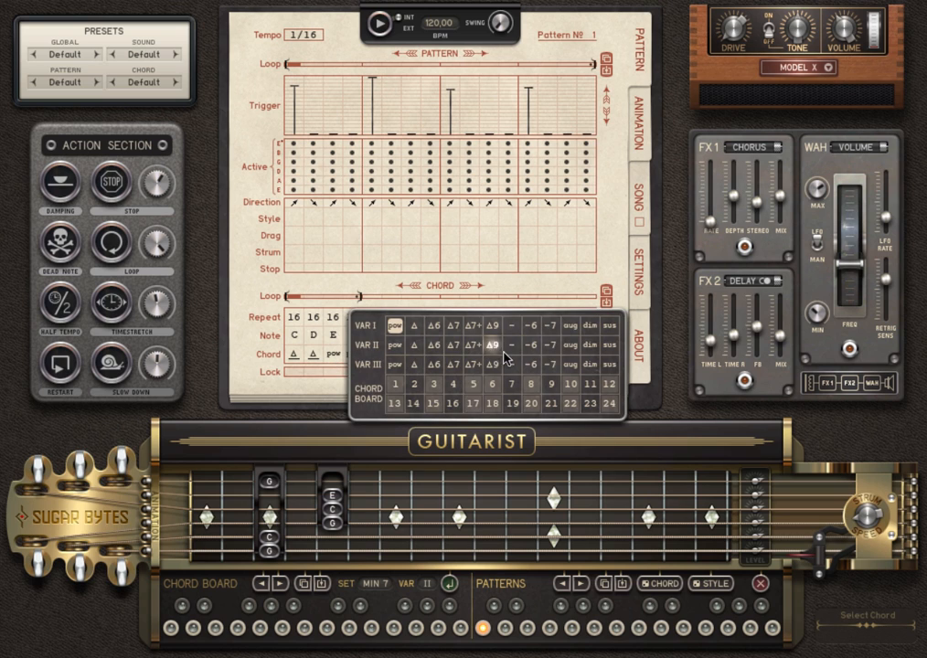
left_click(545, 346)
left_click(353, 355)
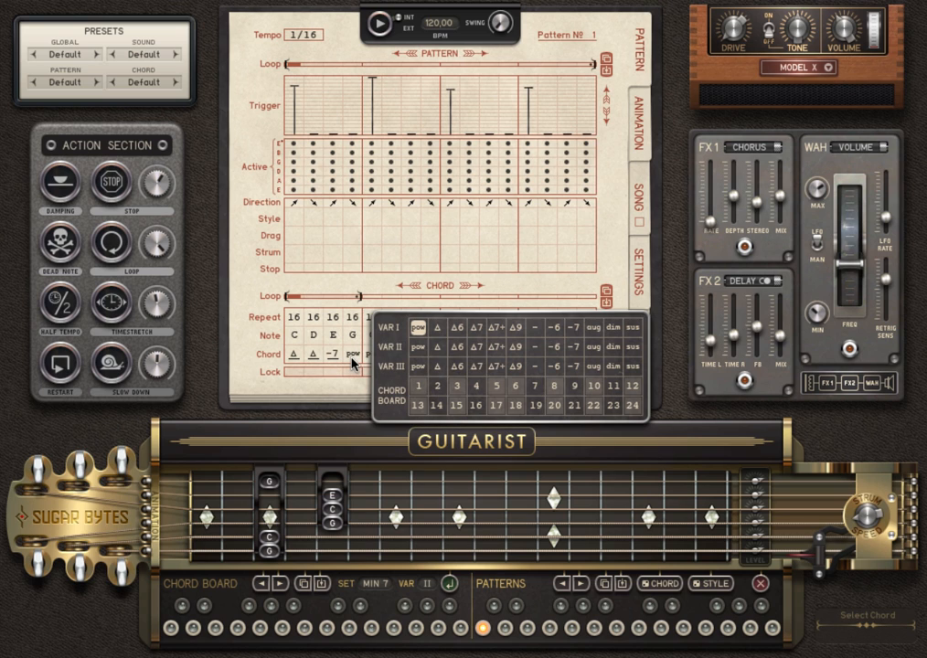
left_click(478, 353)
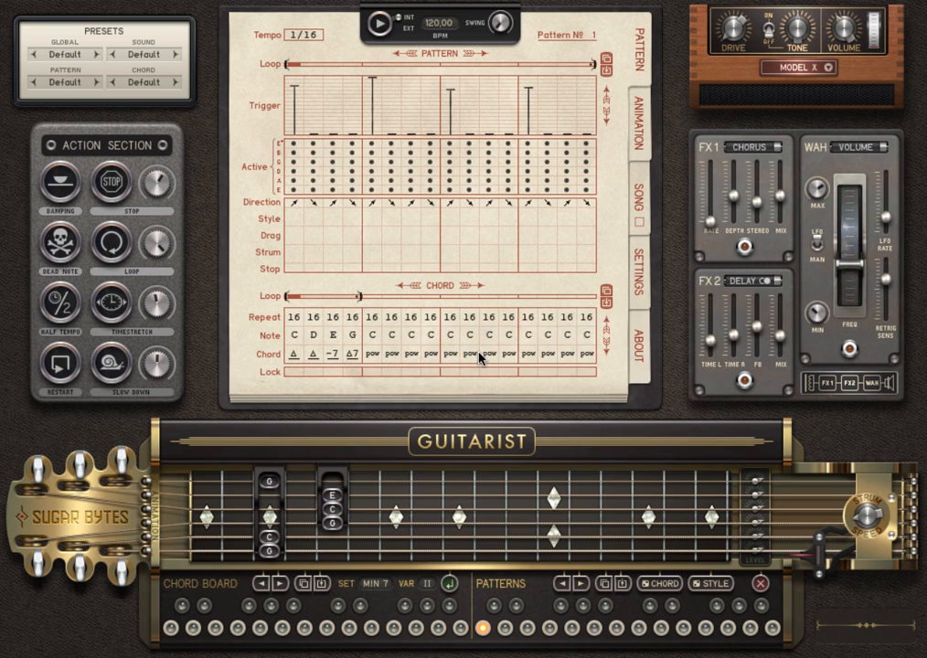
- Start playback and add strums on steps 4 and 8, making step 7 stronger
left_click(381, 25)
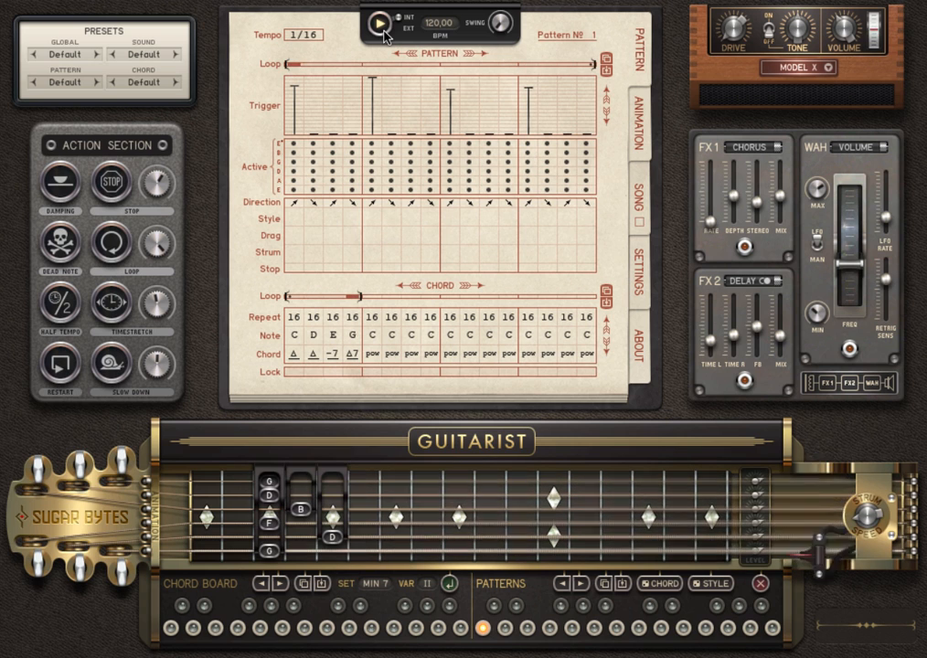
left_click(353, 102)
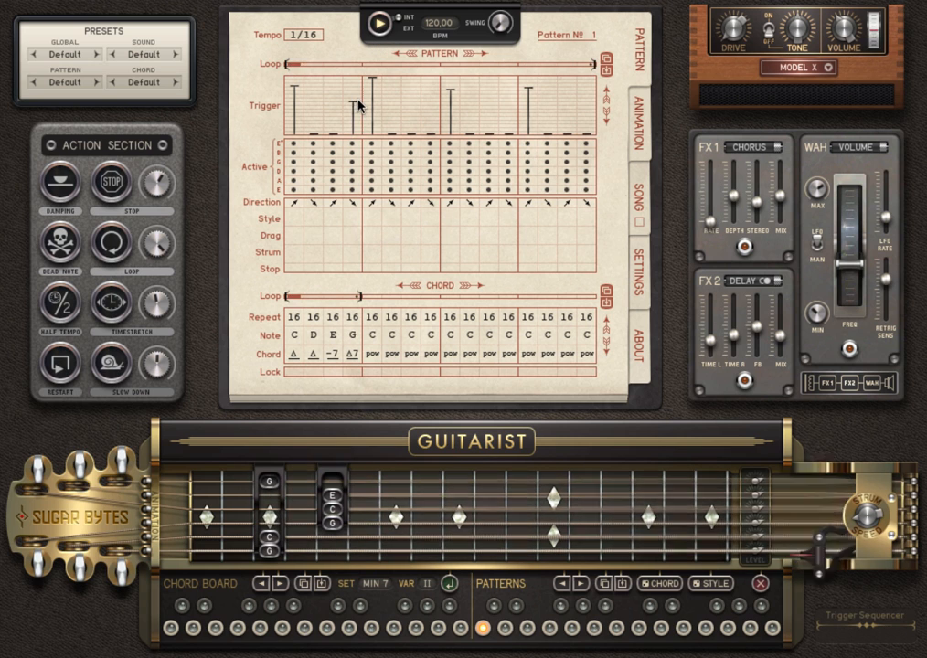
left_click(413, 97)
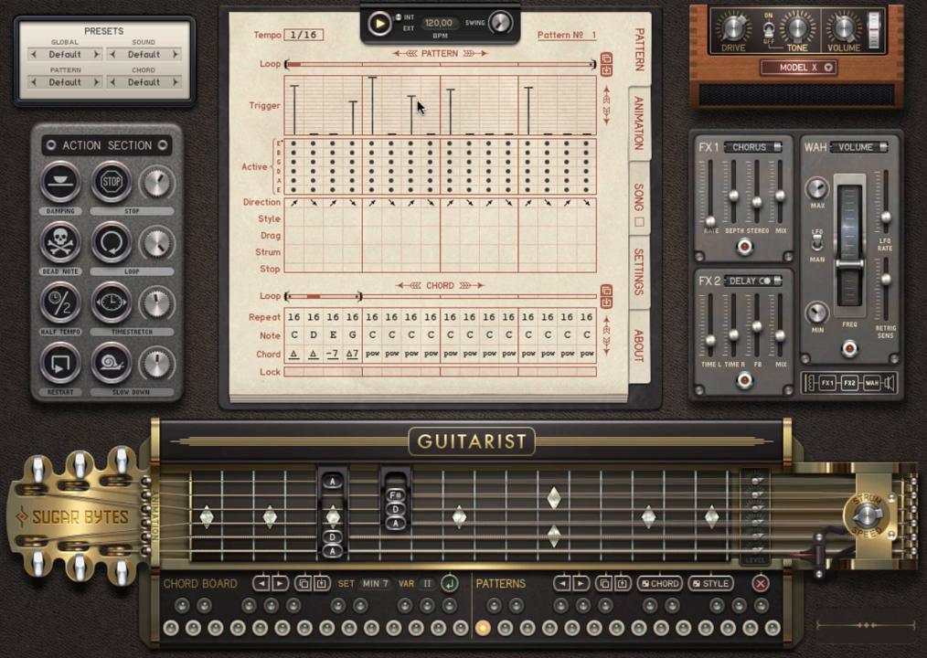
left_click(432, 92)
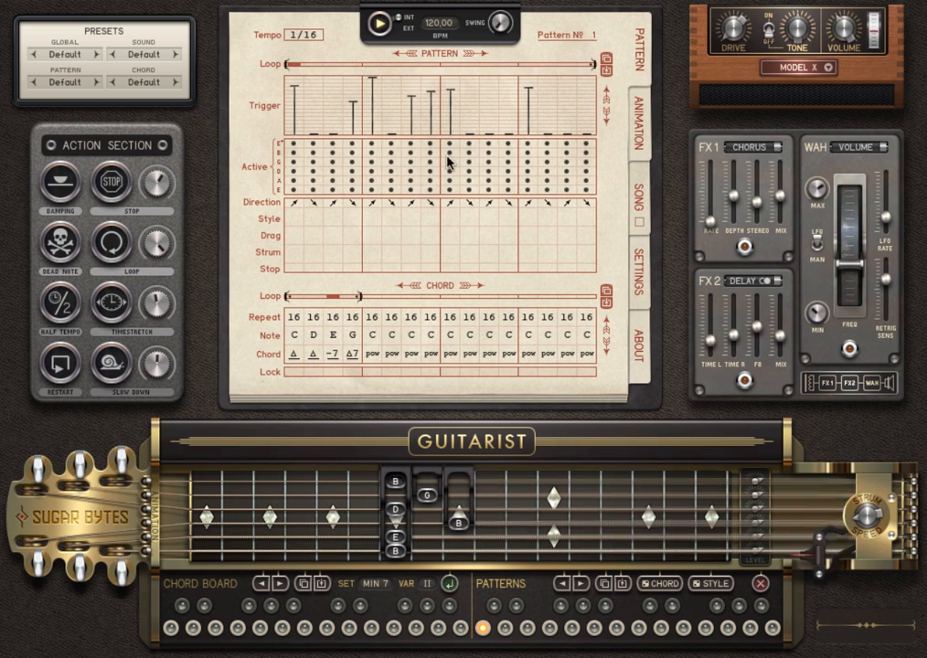
- Damp step 9, add strums on steps 10, 12 and 15, and weaken step 13
left_click(447, 219)
left_click(470, 87)
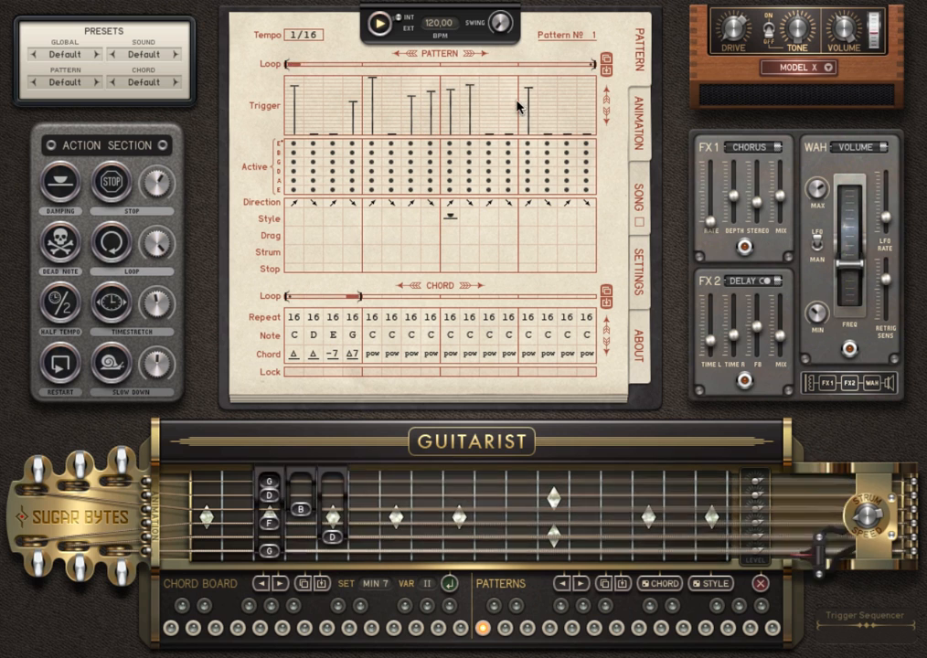
left_click(567, 94)
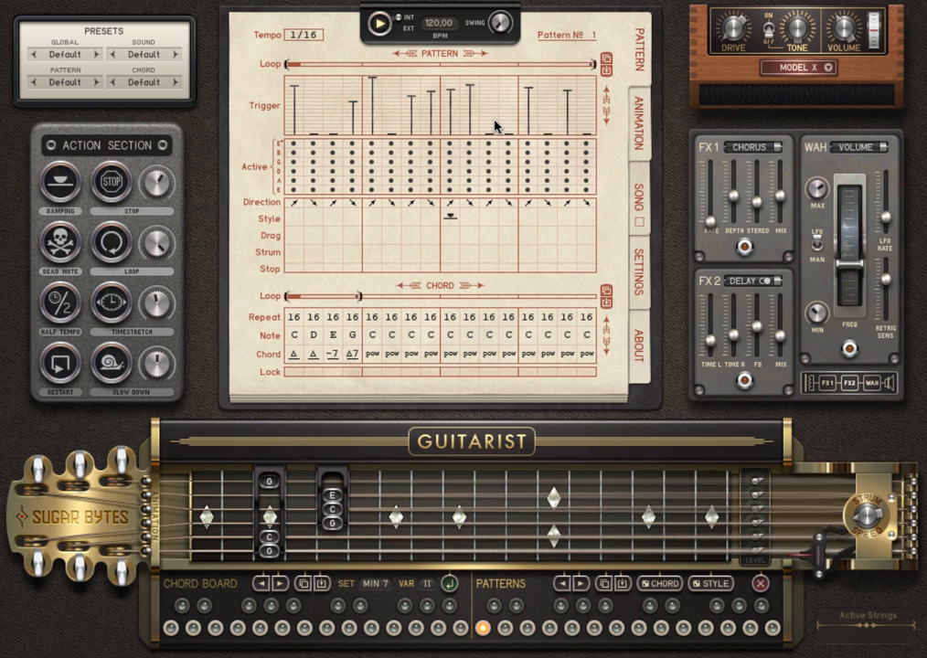
left_click(521, 104)
left_click(516, 98)
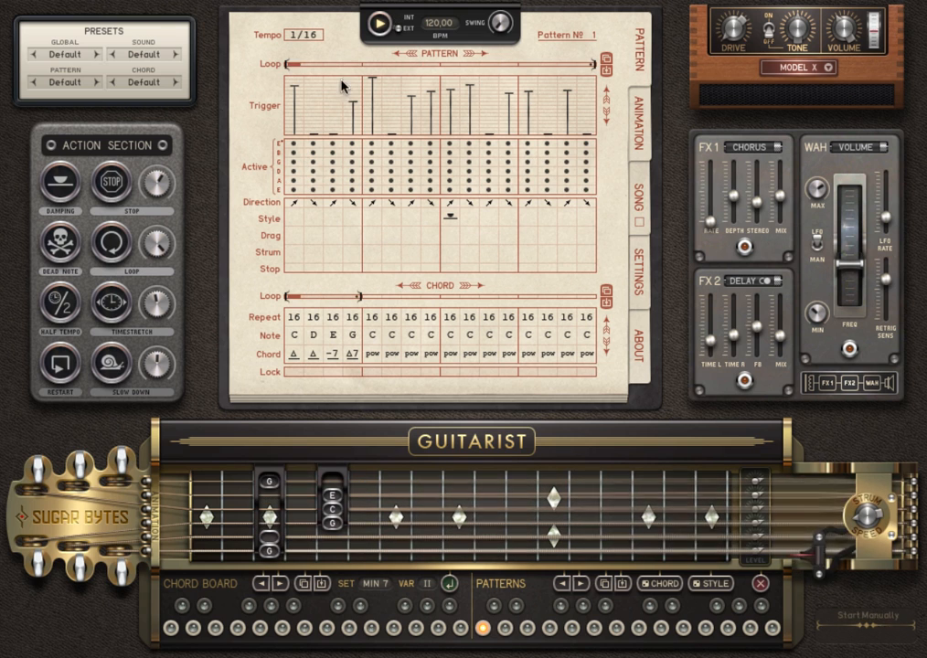
- Mute the high E, B and G strings everywhere except steps 5 and 13
left_click_drag(299, 144, 294, 159)
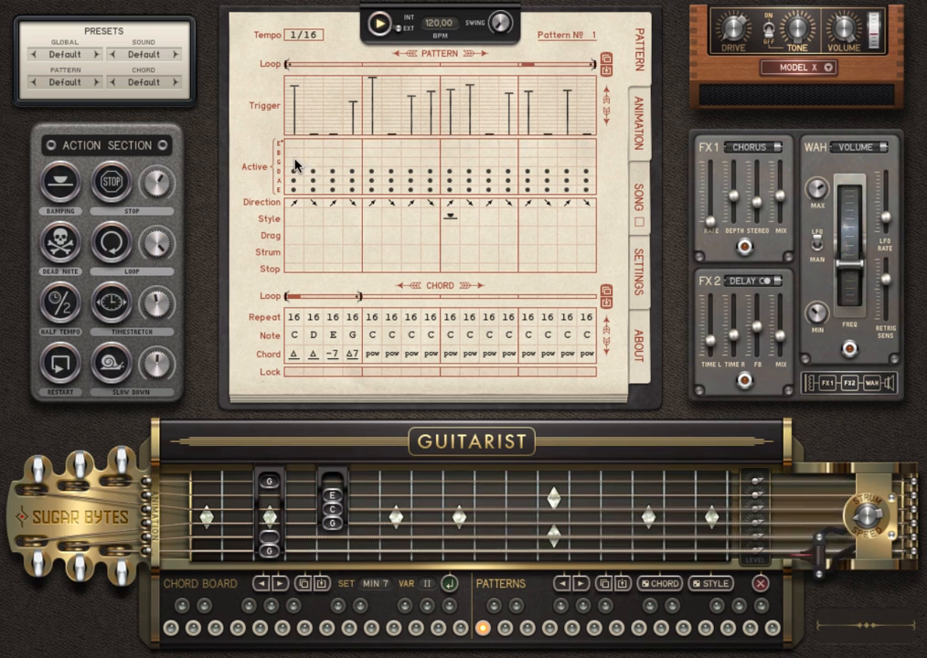
left_click(371, 143)
left_click_drag(371, 154, 375, 174)
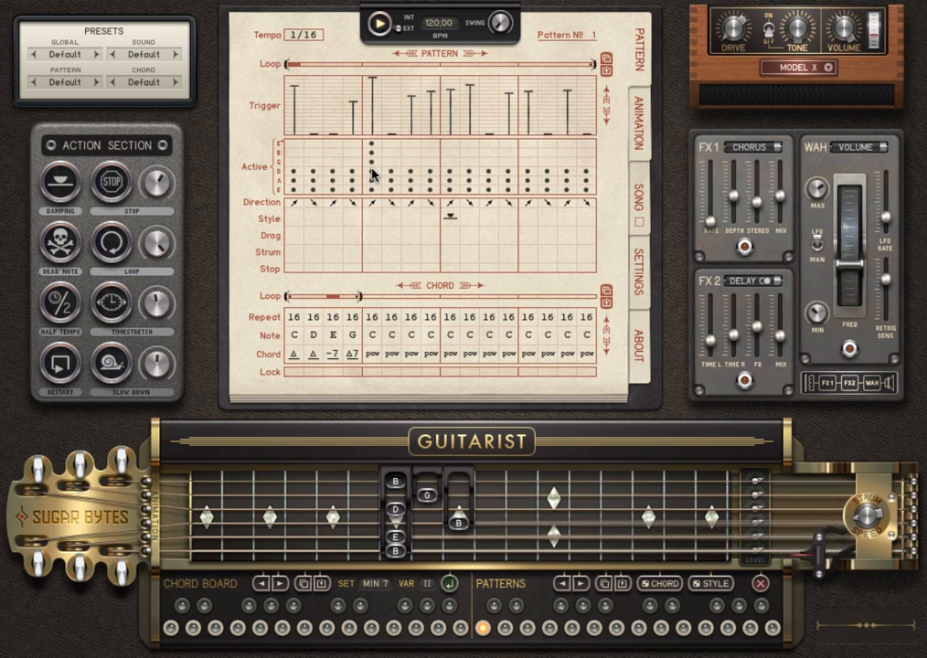
left_click_drag(523, 146, 532, 172)
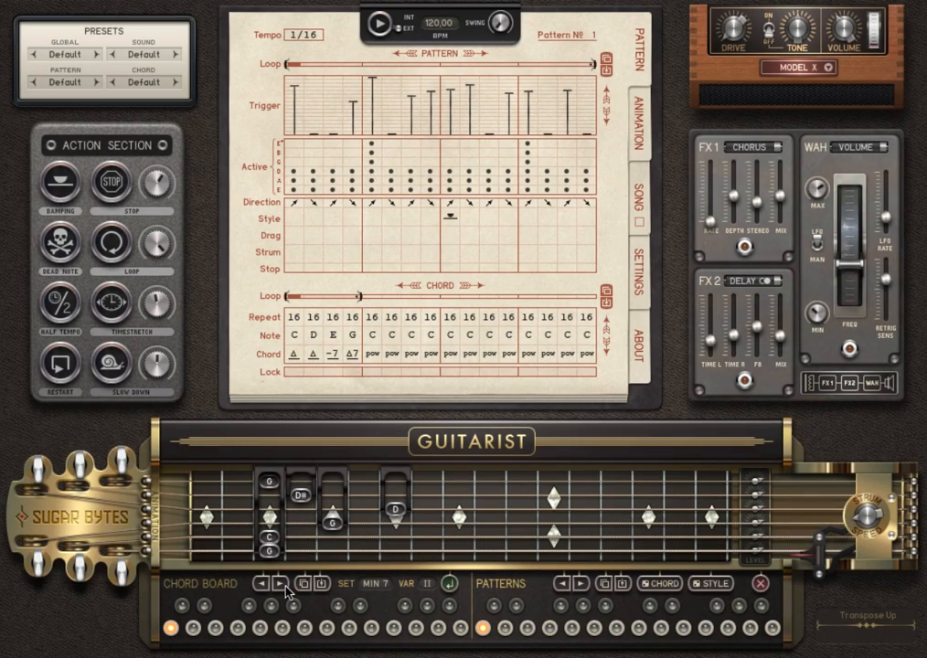
- Audition the first chord five semitones higher, then return it to G
left_click(283, 587)
left_click(283, 587)
left_click(283, 587)
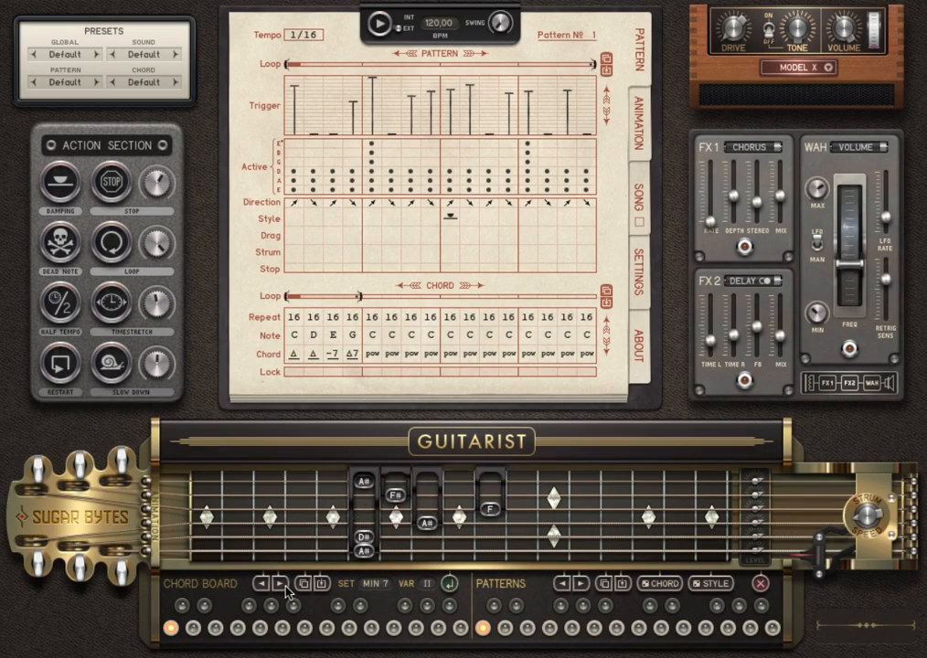
left_click(283, 587)
left_click(284, 587)
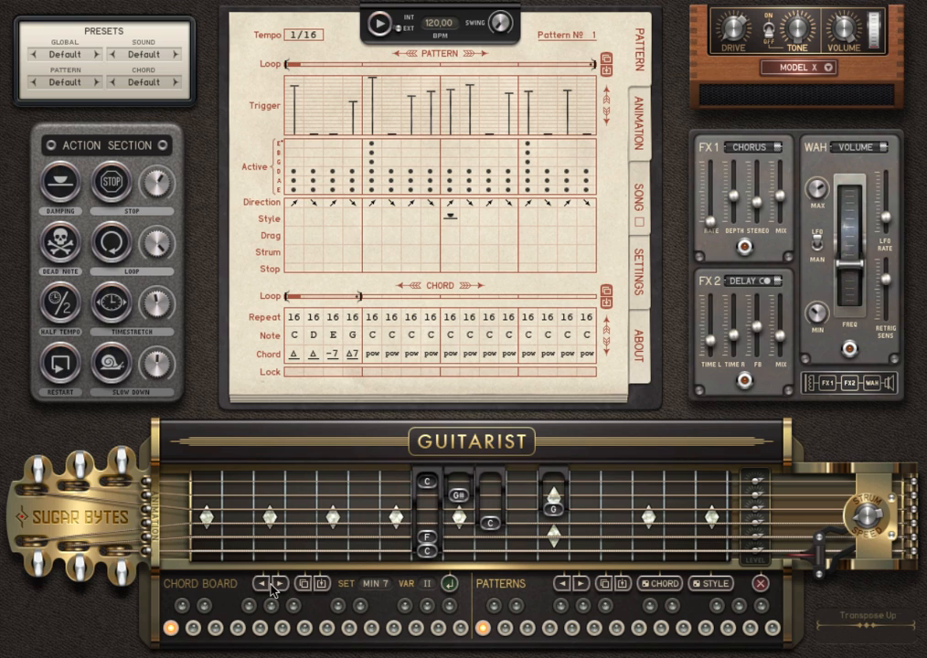
left_click(265, 585)
left_click(264, 585)
left_click(264, 586)
left_click(264, 585)
left_click(264, 586)
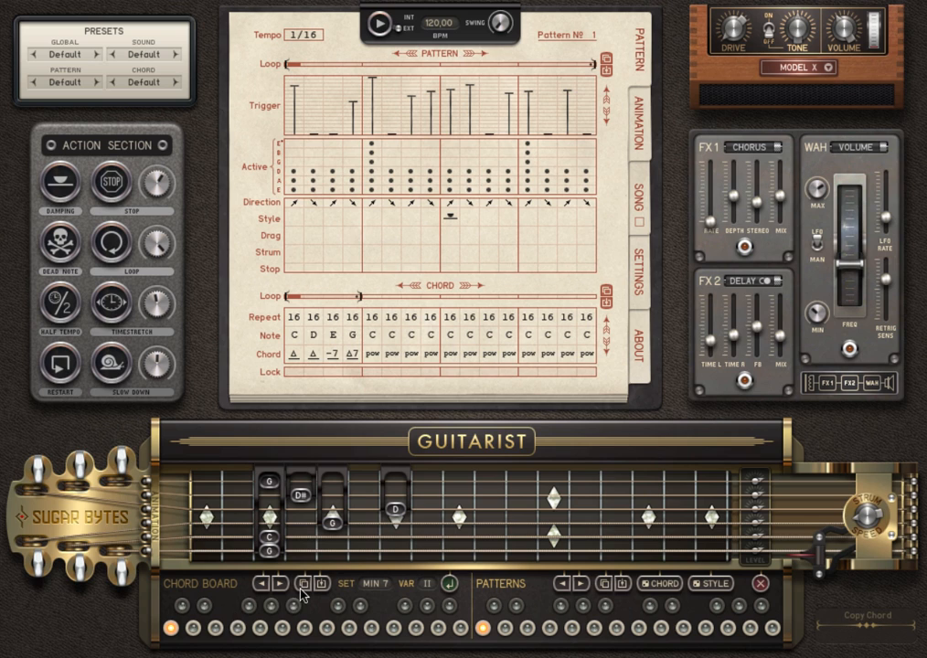
- Paste the chord onto the top-left key and transpose it up three semitones to D# minor 7
left_click(182, 610)
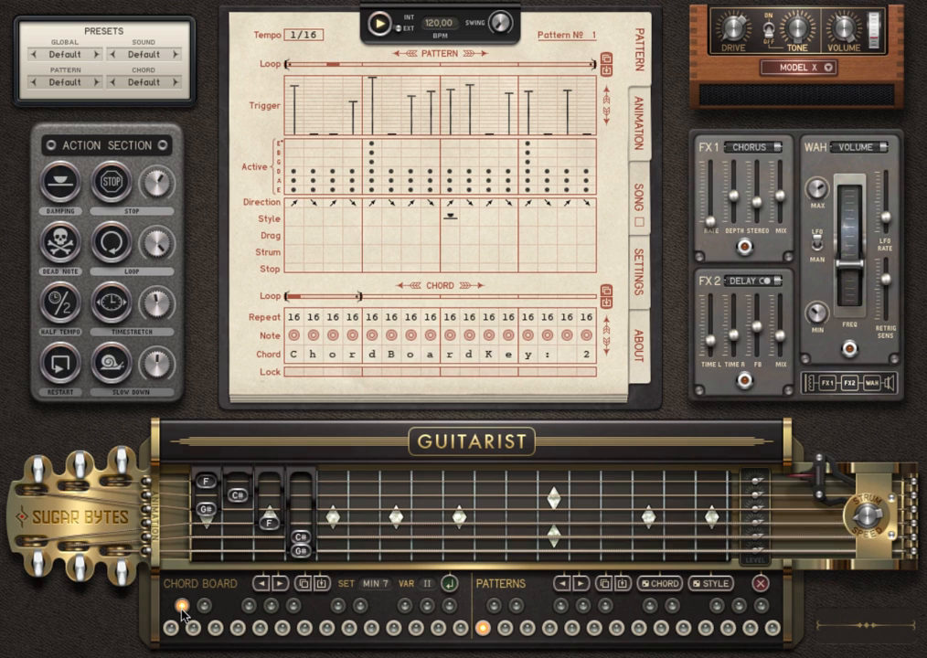
left_click(320, 585)
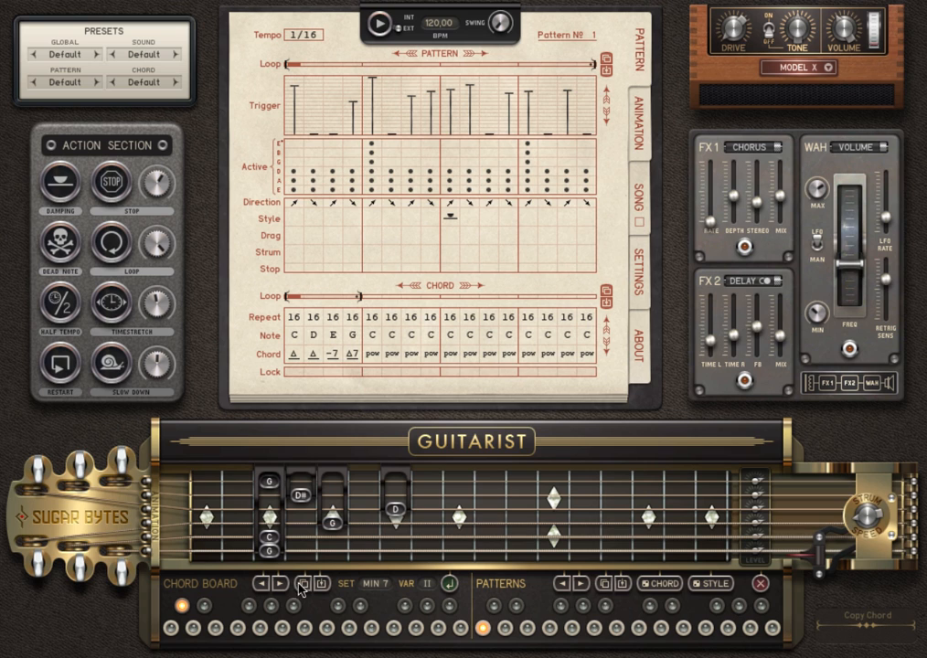
left_click(281, 585)
left_click(282, 586)
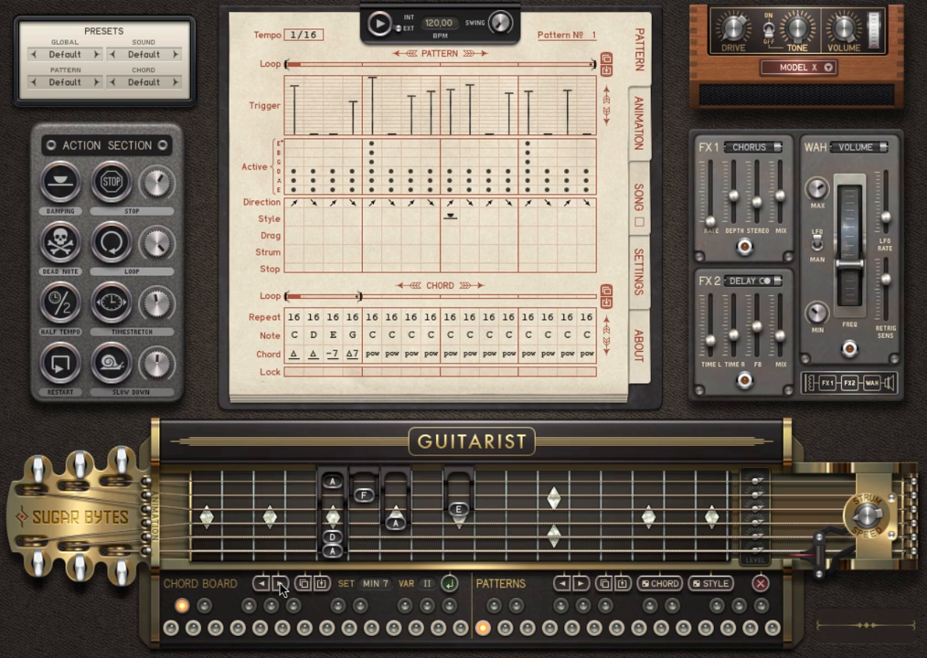
left_click(281, 586)
left_click(172, 630)
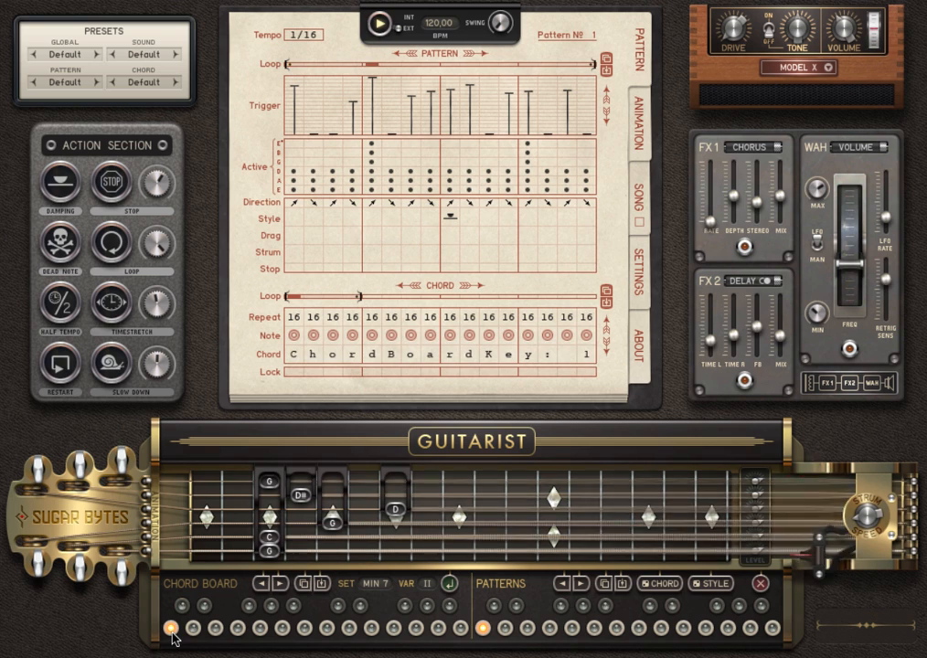
left_click(182, 606)
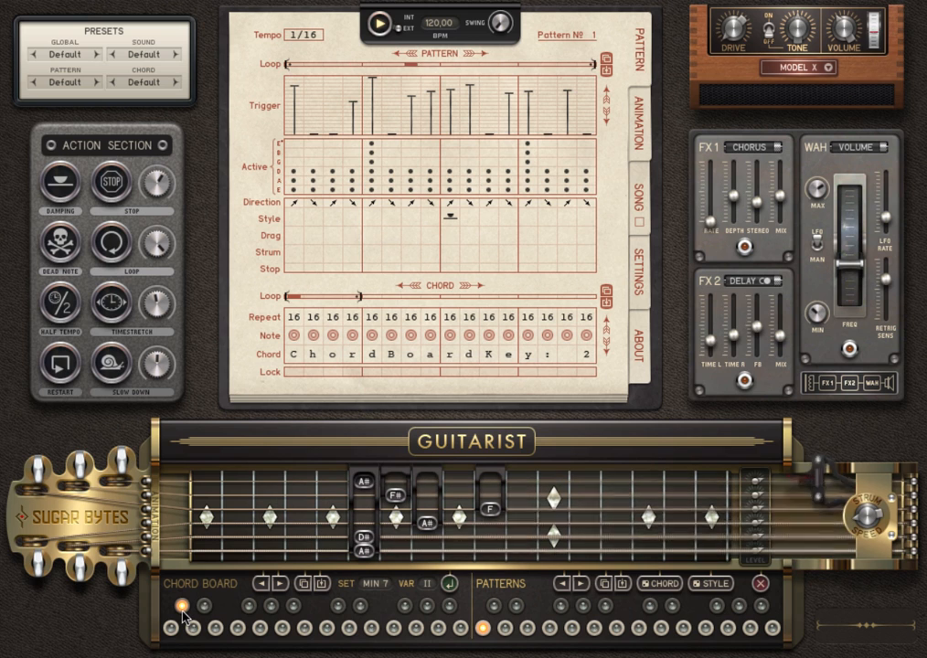